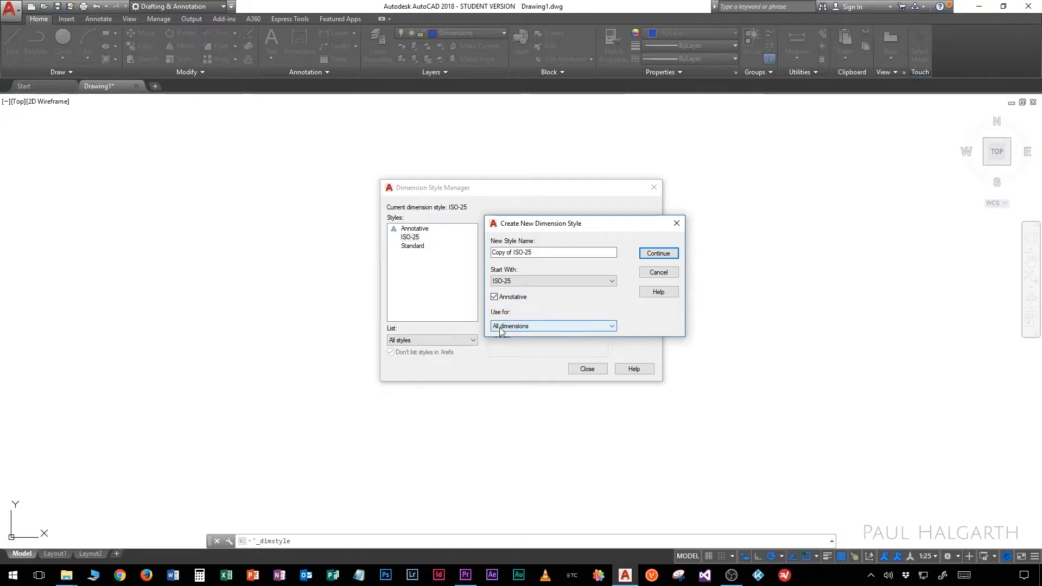
# Create an annotative dimension style named "Dims Arial 2 Anno" from ISO-25, used for all dimensions.
pyautogui.click(541, 328)
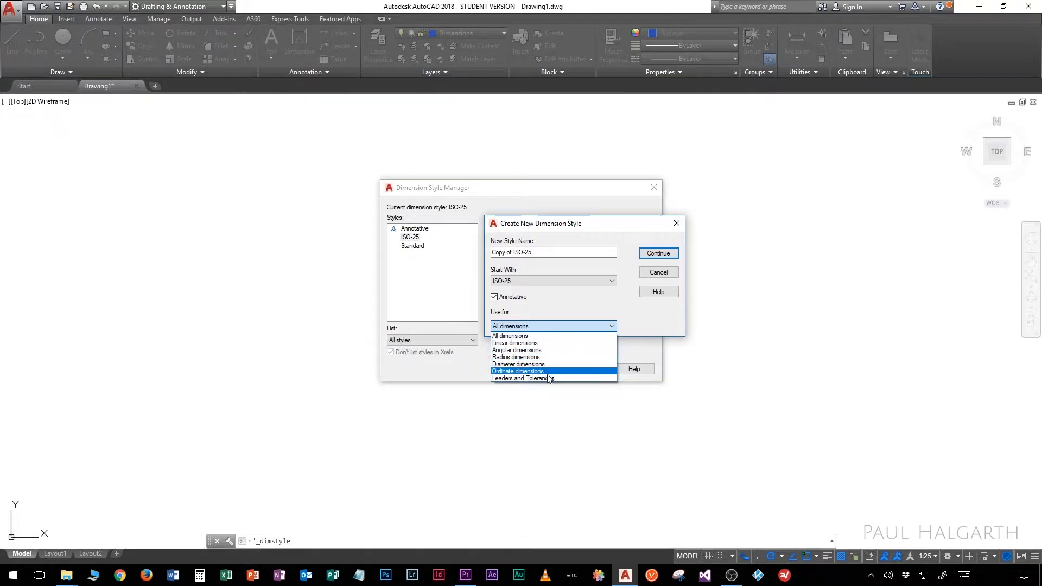
pyautogui.click(549, 326)
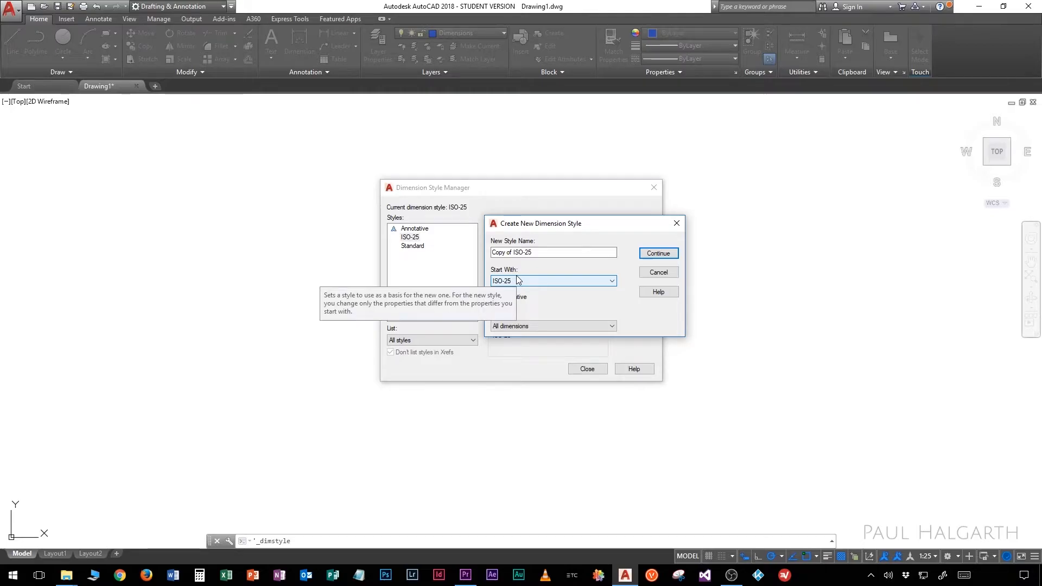
pyautogui.moveTo(536, 252); pyautogui.dragTo(449, 250)
pyautogui.write('Dims Arial')
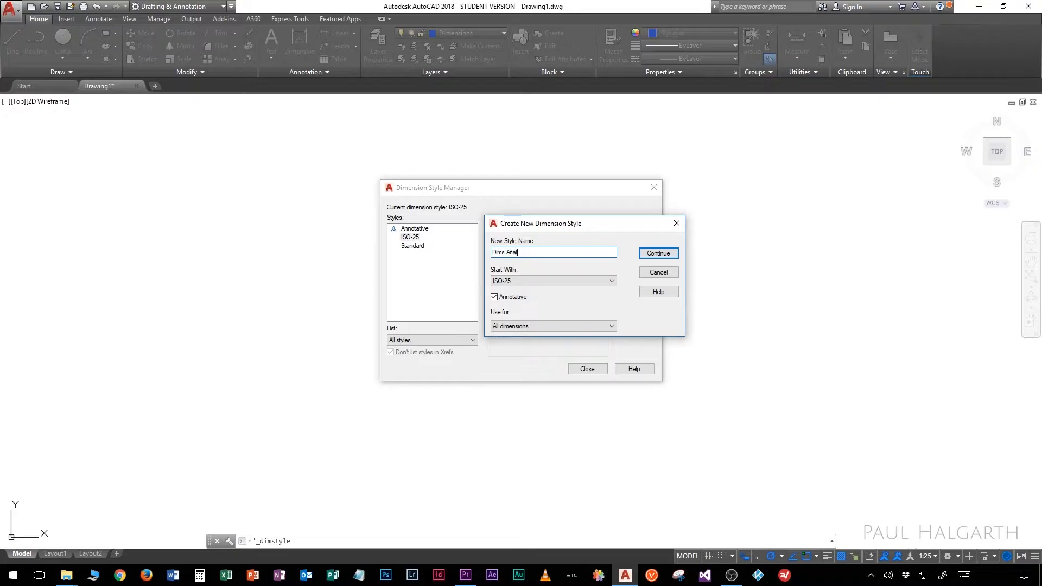
pyautogui.write(' 2 Anno')
pyautogui.click(658, 253)
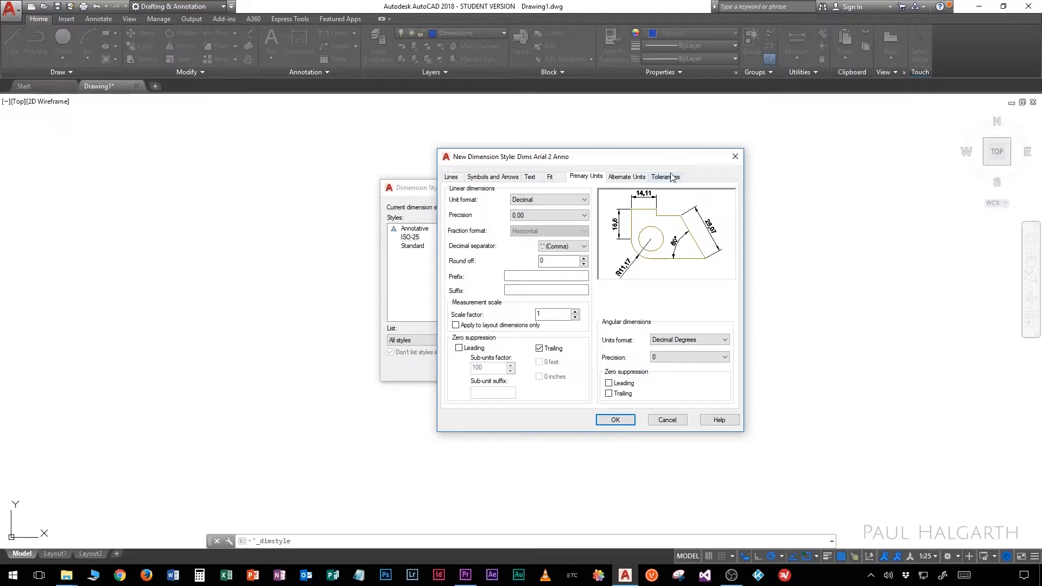
# Set the baseline spacing of the new style's dimension lines to 2.
pyautogui.click(450, 177)
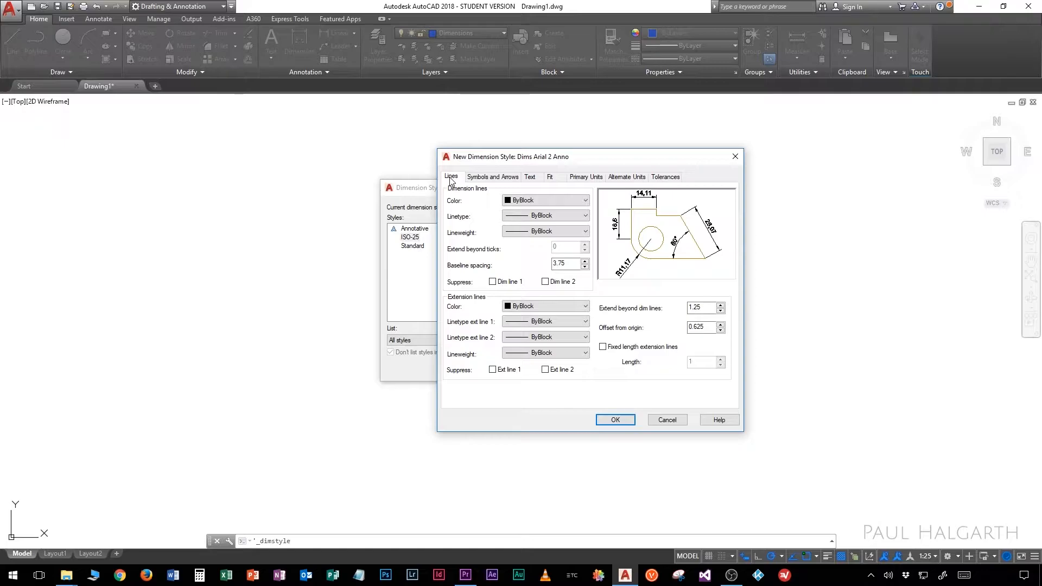
pyautogui.doubleClick(562, 265)
pyautogui.press('BackSpace')
pyautogui.hotkey('ctrl', 'z')
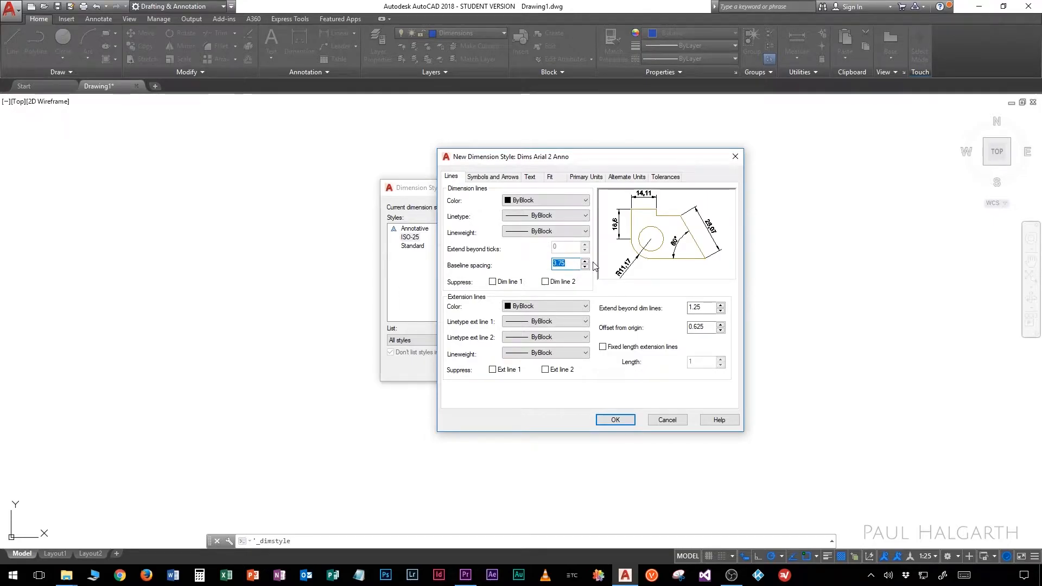
pyautogui.write('2')
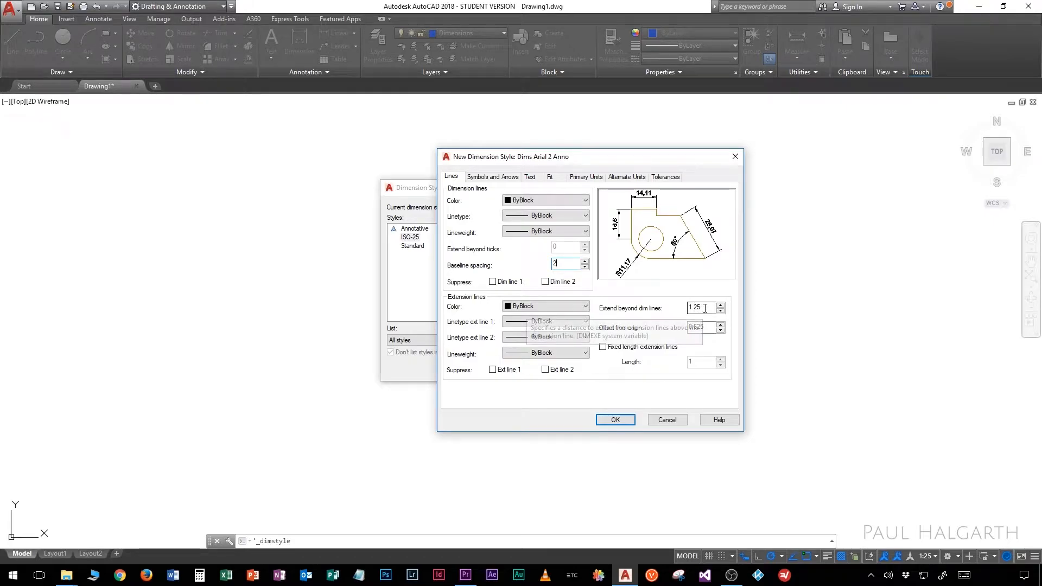
# Set the extension lines to extend 2 beyond the dimension lines, with an offset from origin of 2.
pyautogui.moveTo(705, 307); pyautogui.dragTo(676, 310)
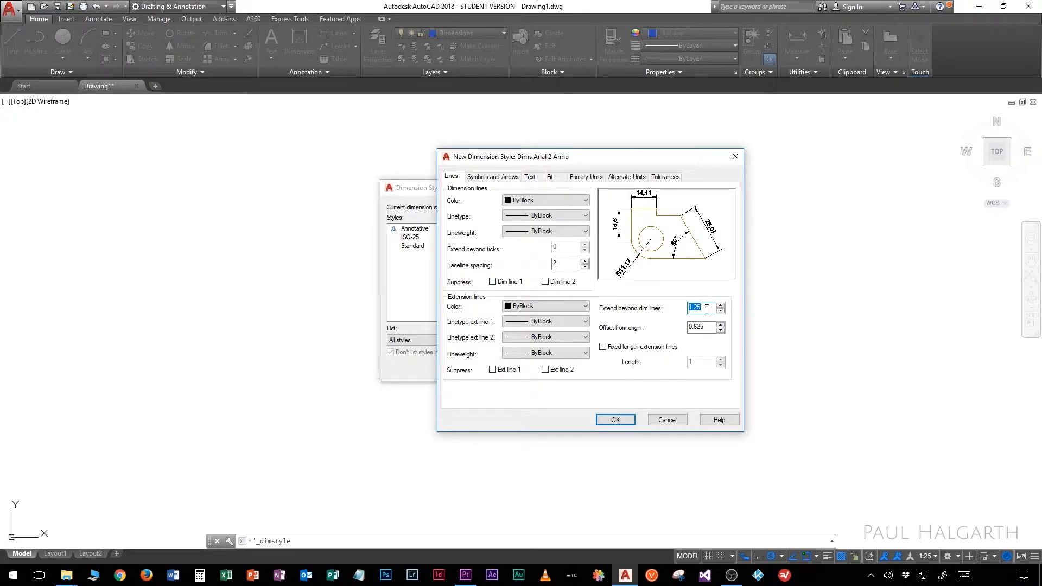
pyautogui.write('2')
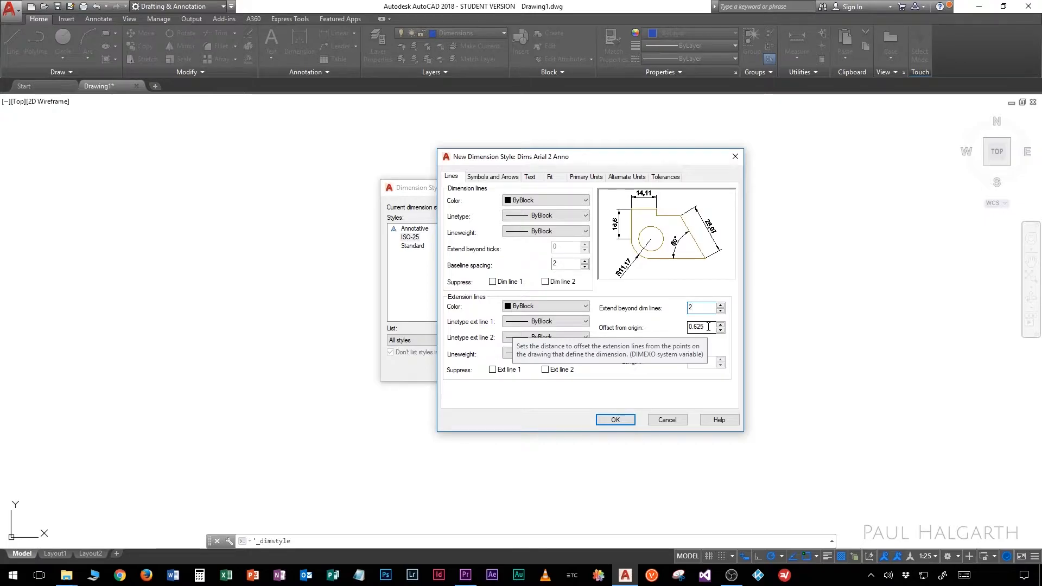
pyautogui.press('Tab')
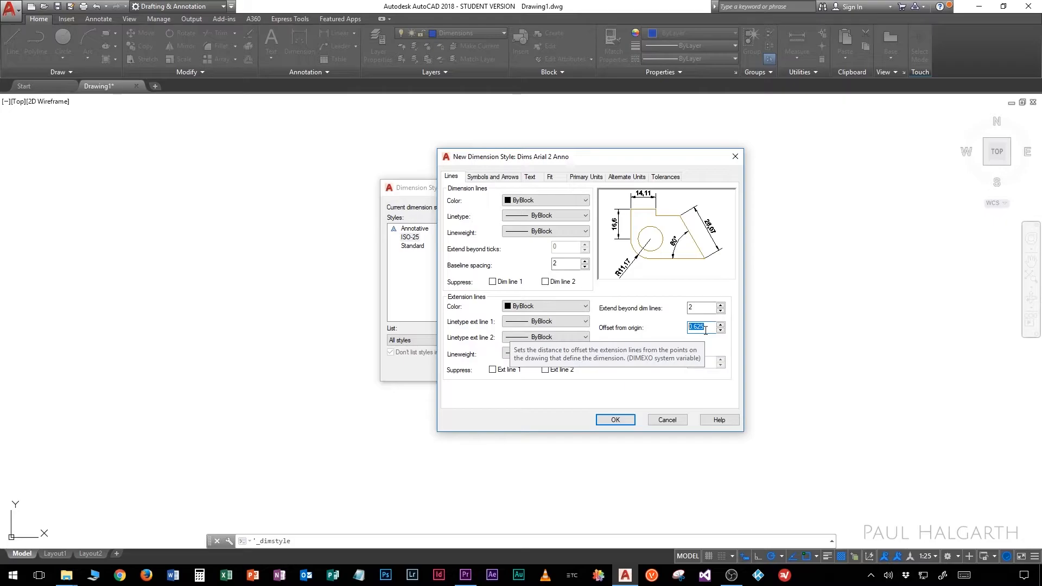
pyautogui.write('2')
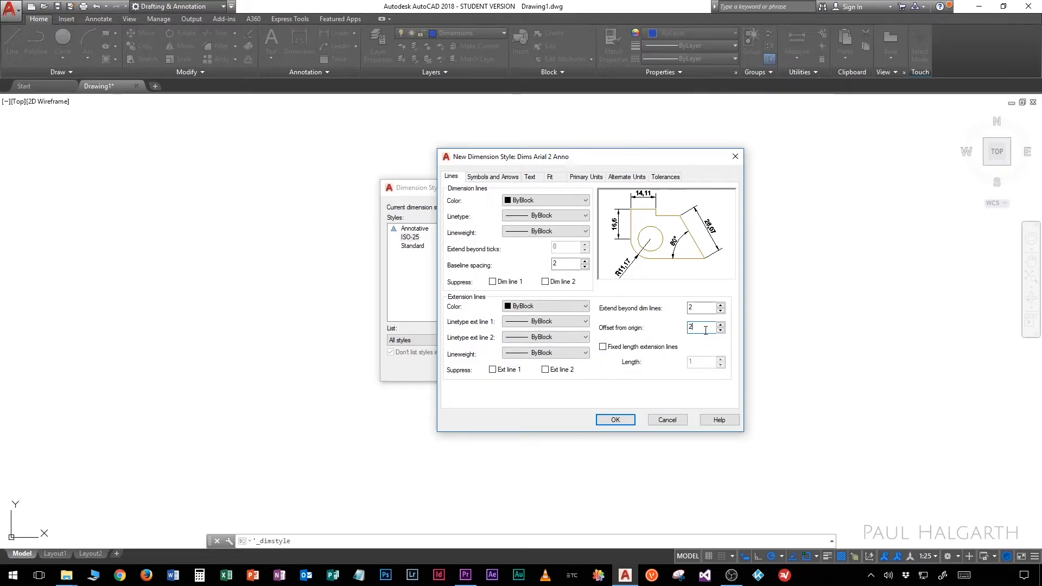
# Change the style's first and second arrowheads to Oblique.
pyautogui.click(495, 178)
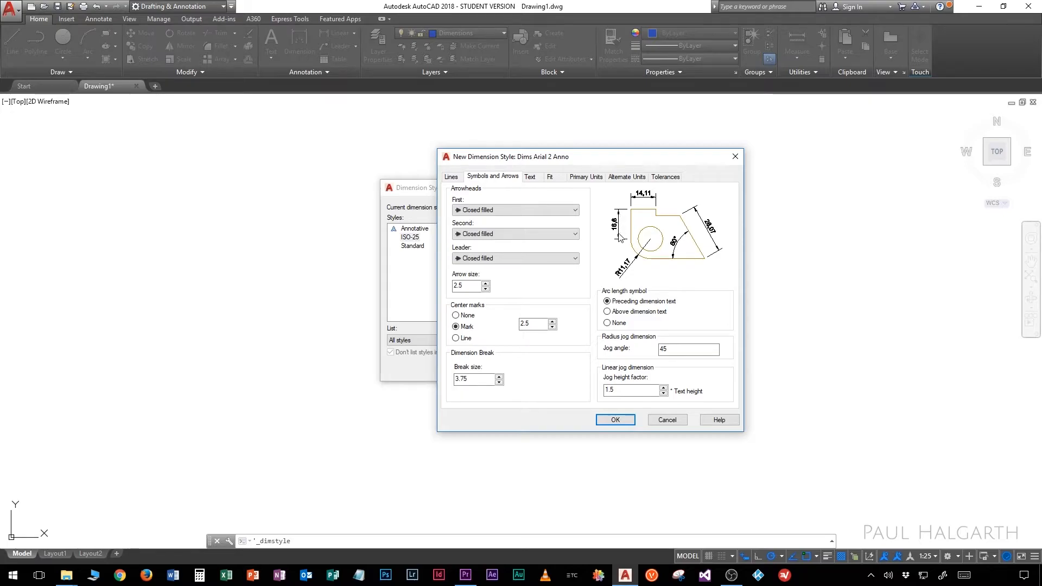
pyautogui.click(555, 213)
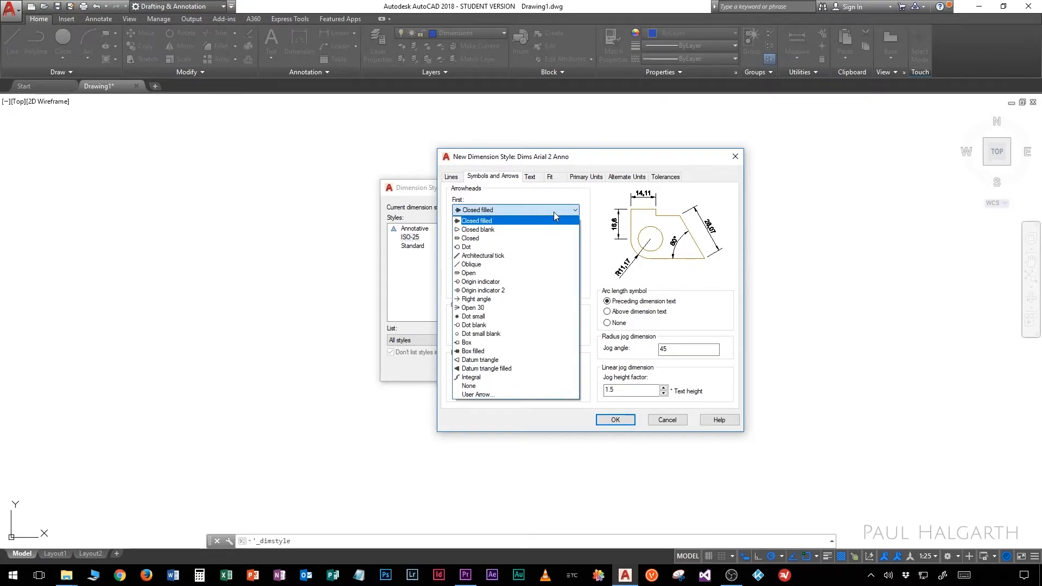
pyautogui.click(552, 265)
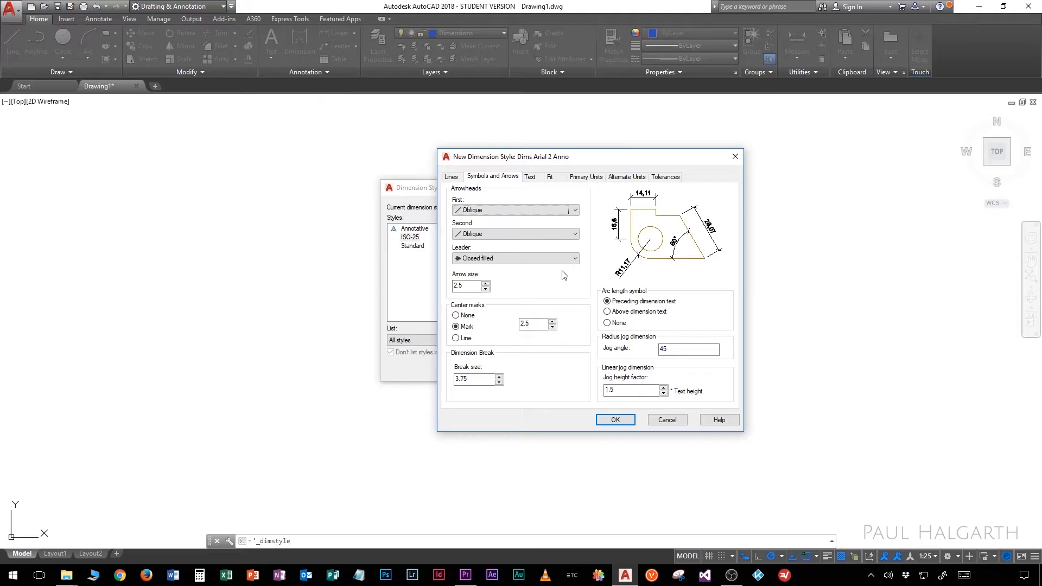
# Set the arrow size to 2 and the dimension break size to 4.
pyautogui.doubleClick(466, 286)
pyautogui.write('2')
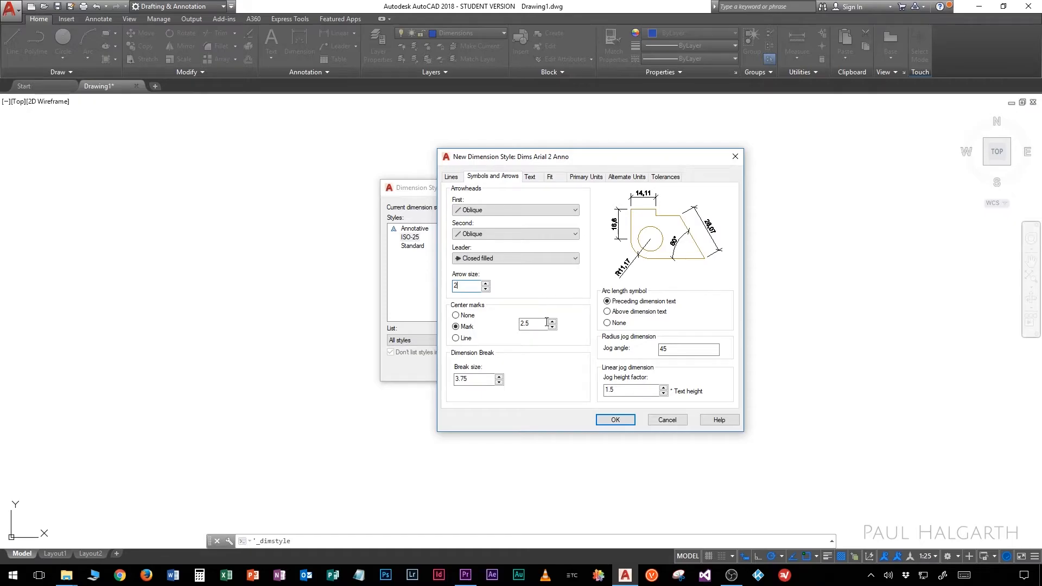
pyautogui.doubleClick(471, 378)
pyautogui.write('4')
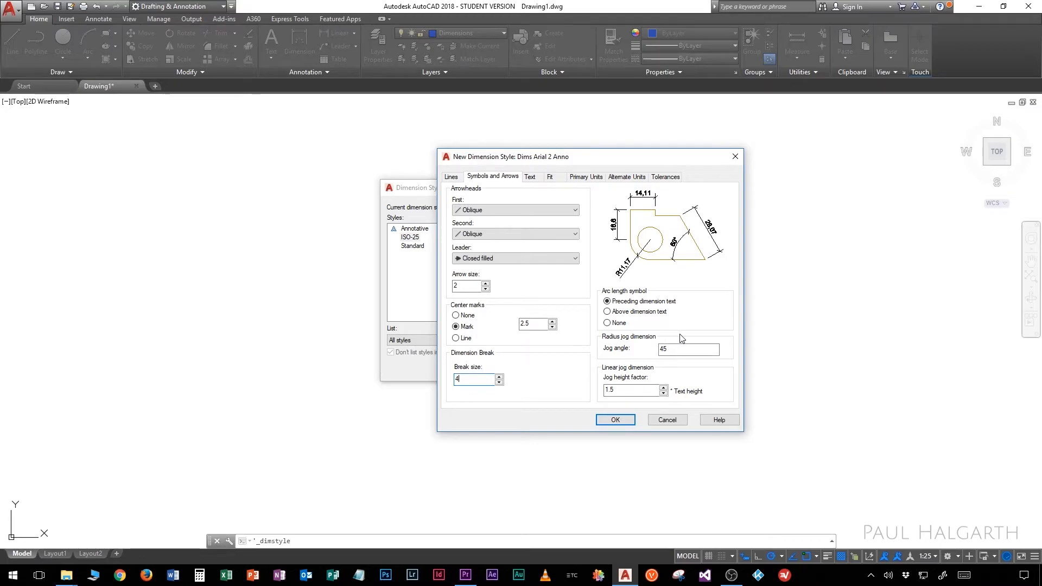
# Create a new text style named "Arial 2 Anno" from within the dimension style's text settings.
pyautogui.click(531, 177)
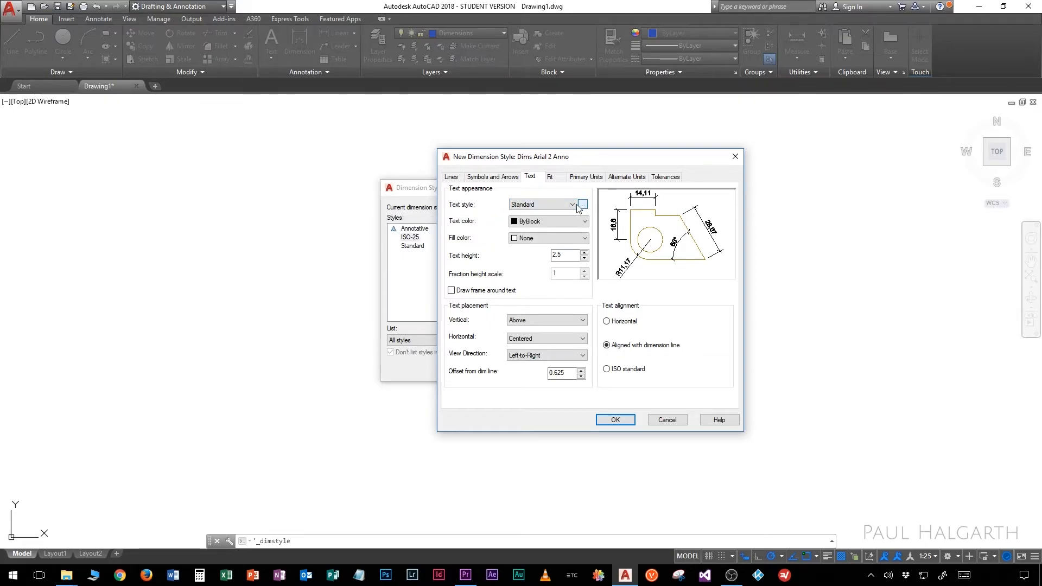
pyautogui.click(575, 205)
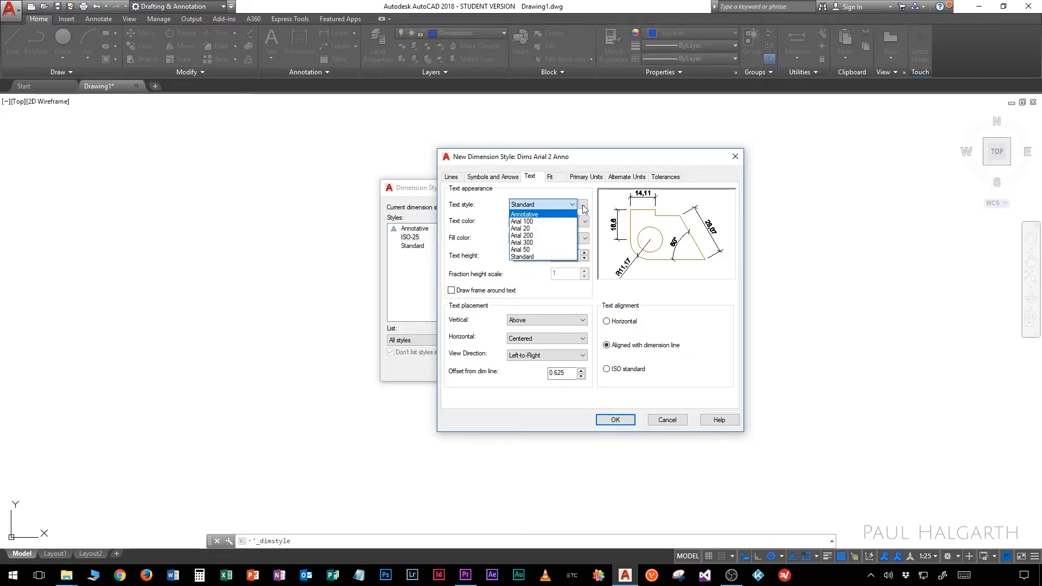
pyautogui.click(583, 209)
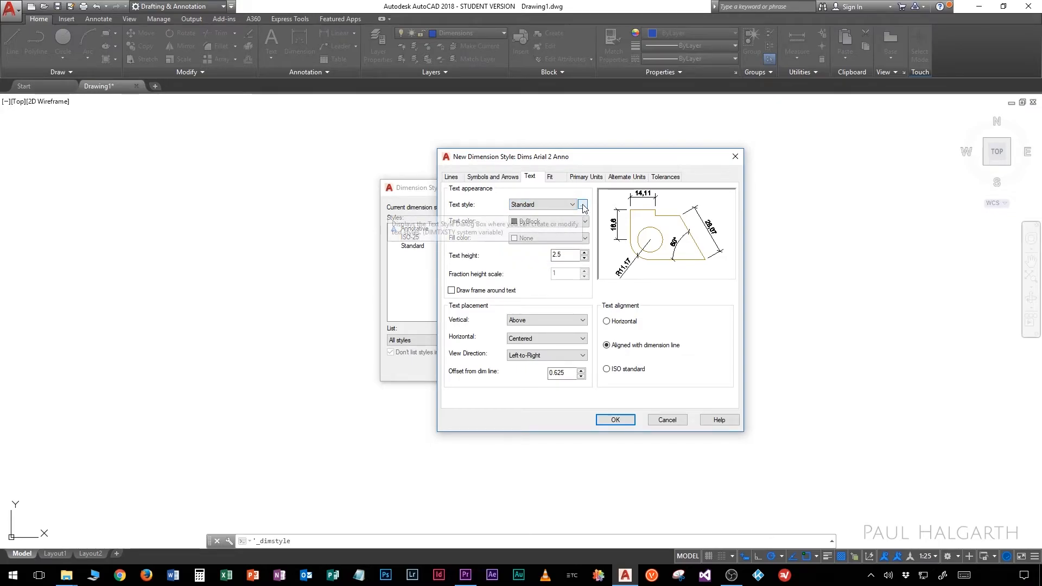
pyautogui.click(583, 207)
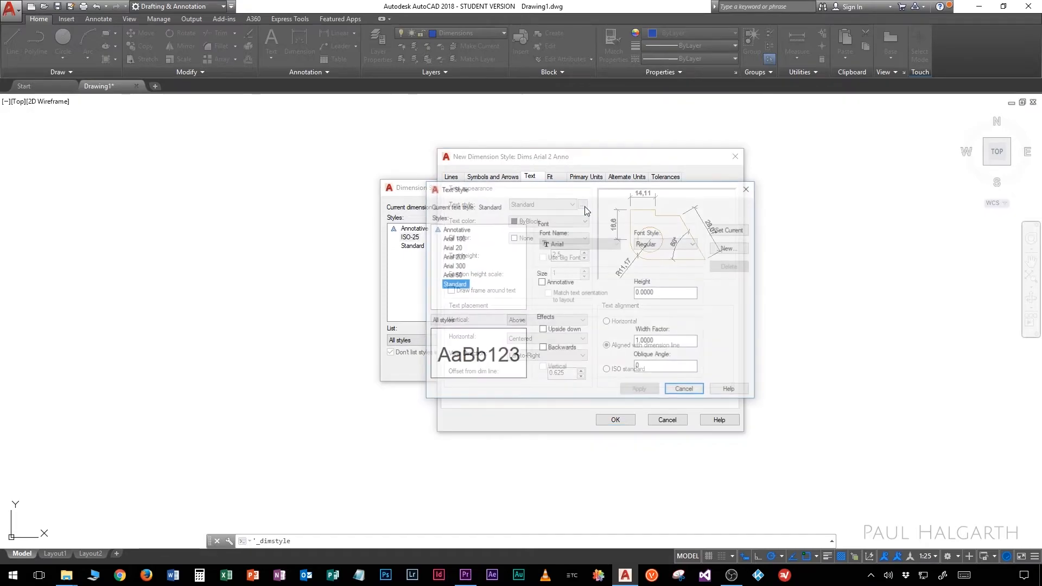
pyautogui.click(727, 248)
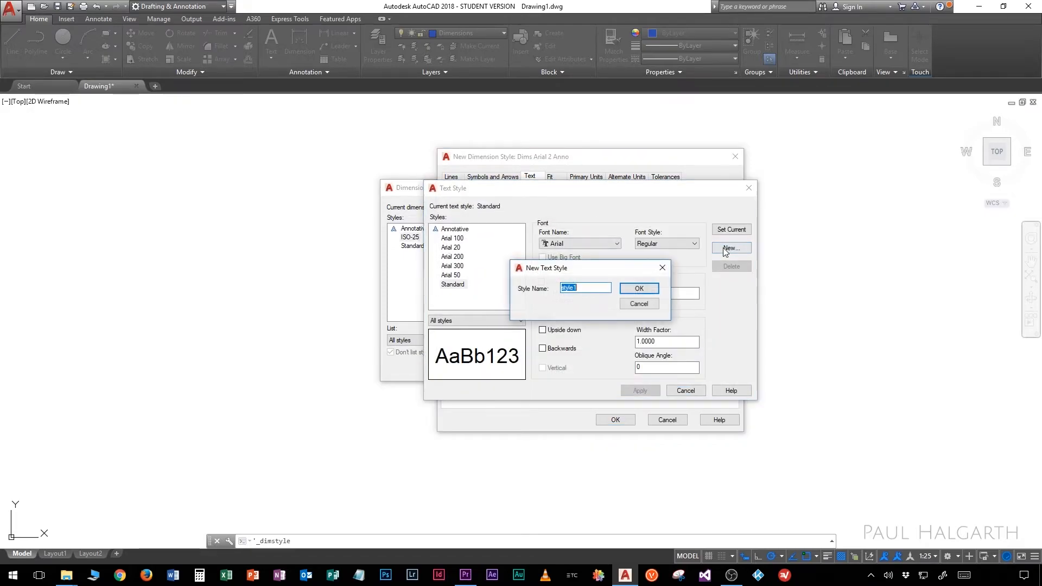
pyautogui.write('Arial 2 Ann')
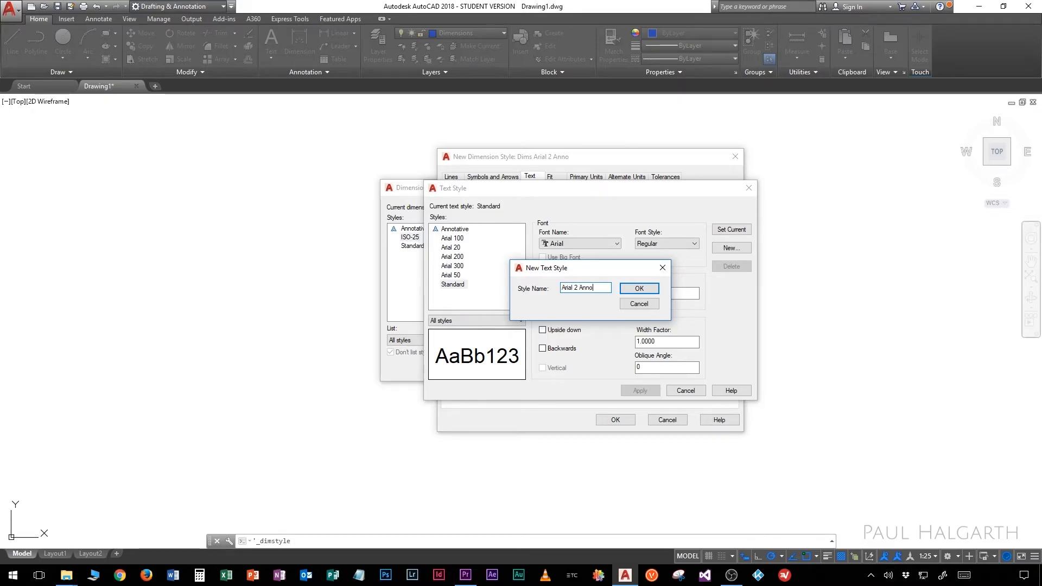
pyautogui.write('o')
pyautogui.press('Return')
# Make the "Arial 2 Anno" text style annotative with a paper text height of 2 and apply it.
pyautogui.click(541, 283)
pyautogui.moveTo(640, 293); pyautogui.dragTo(613, 296)
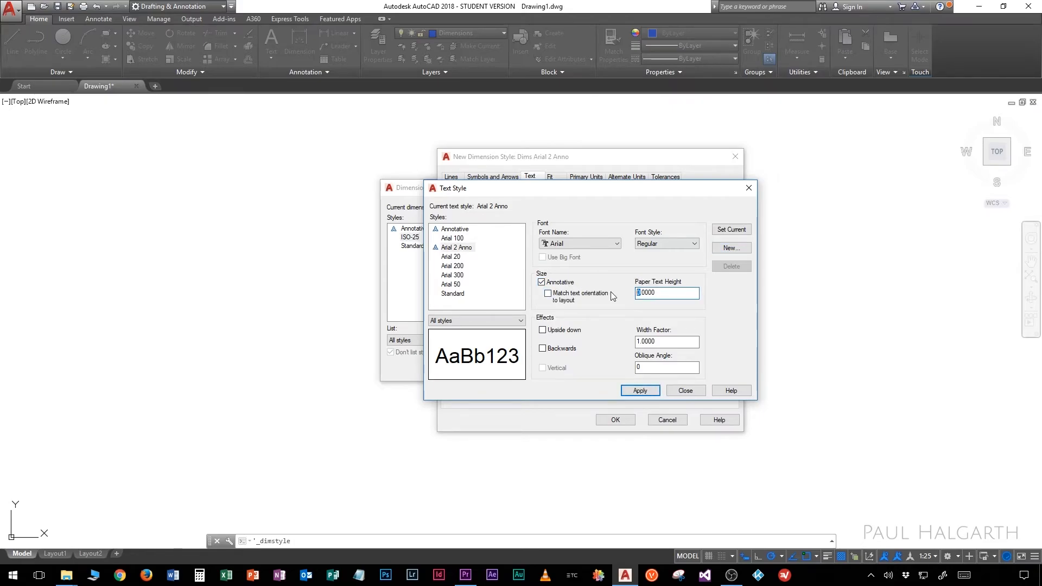
pyautogui.write('2')
pyautogui.click(639, 391)
pyautogui.click(686, 391)
# Assign the "Arial 2 Anno" text style to the dimension style and set the text offset from the dimension line to 2.
pyautogui.click(543, 205)
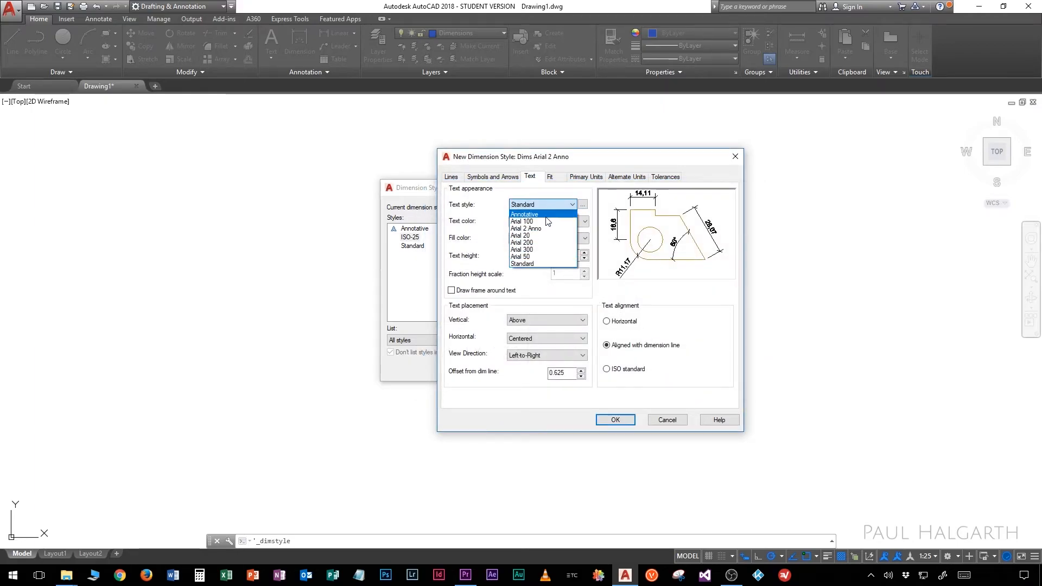
pyautogui.click(544, 228)
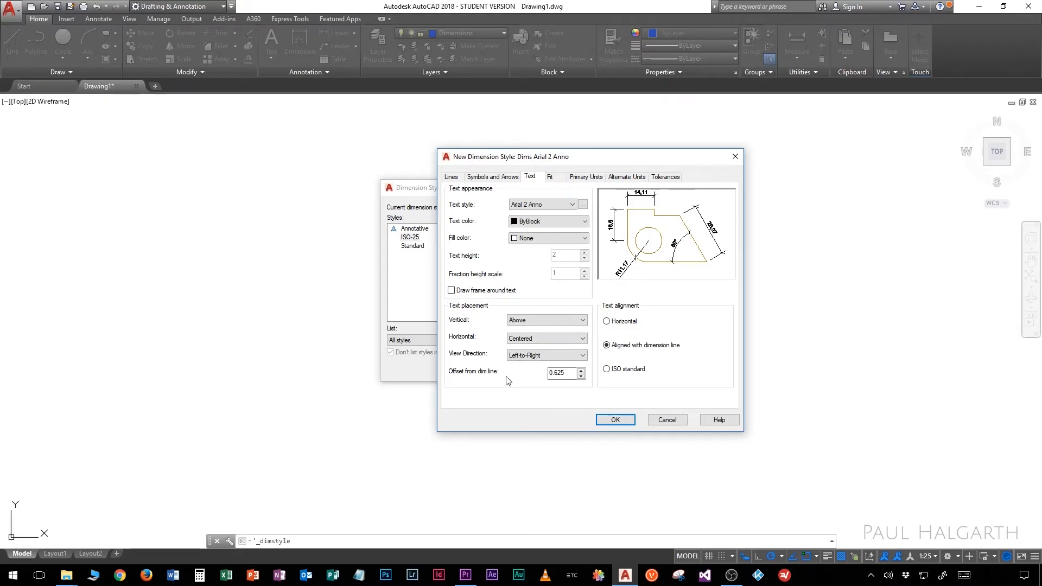
pyautogui.doubleClick(556, 373)
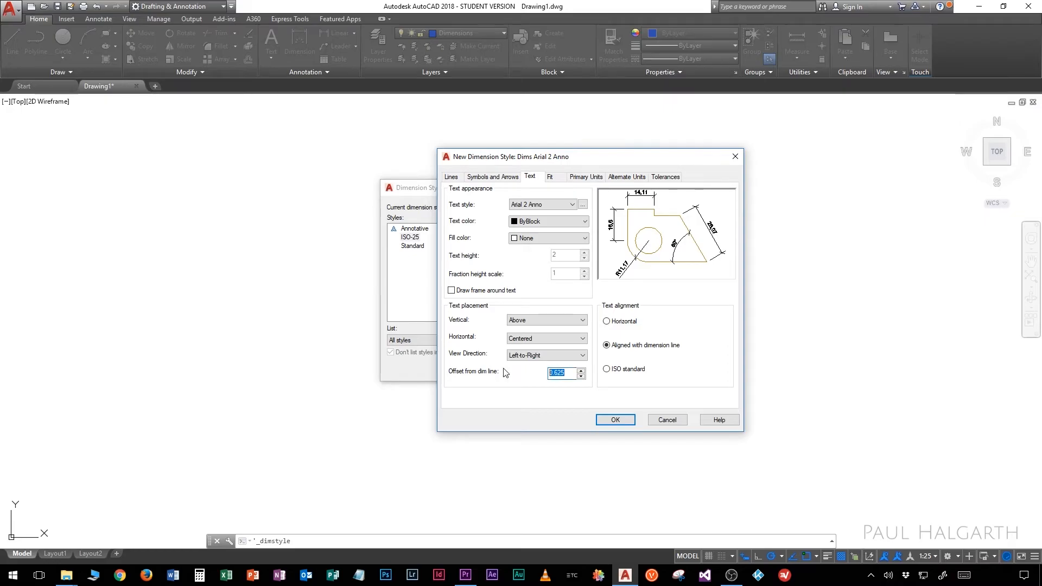
pyautogui.write('2')
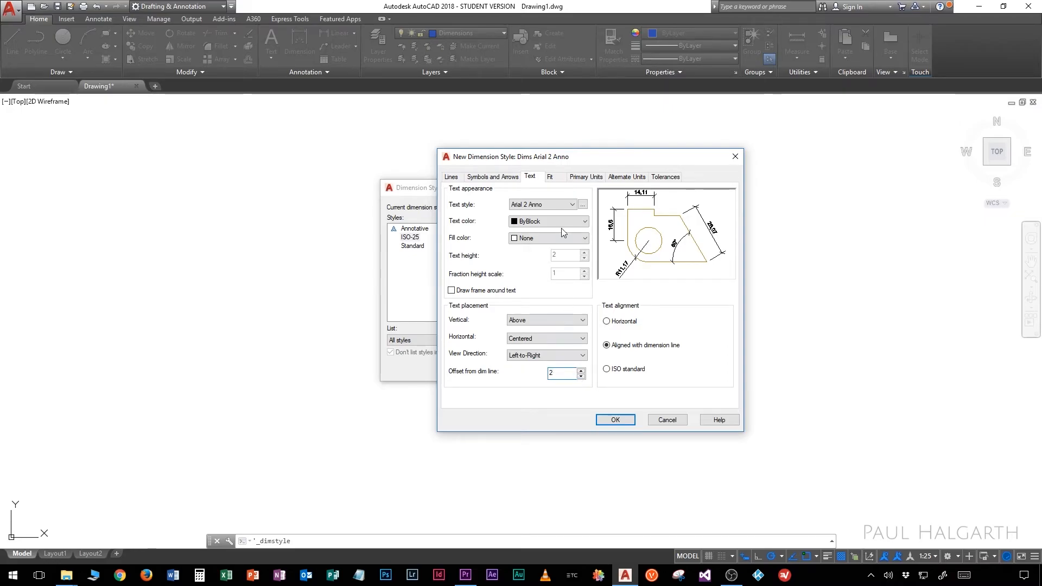
# Review the fit options, then set the primary linear units to precision 0 with a period as decimal separator.
pyautogui.click(550, 178)
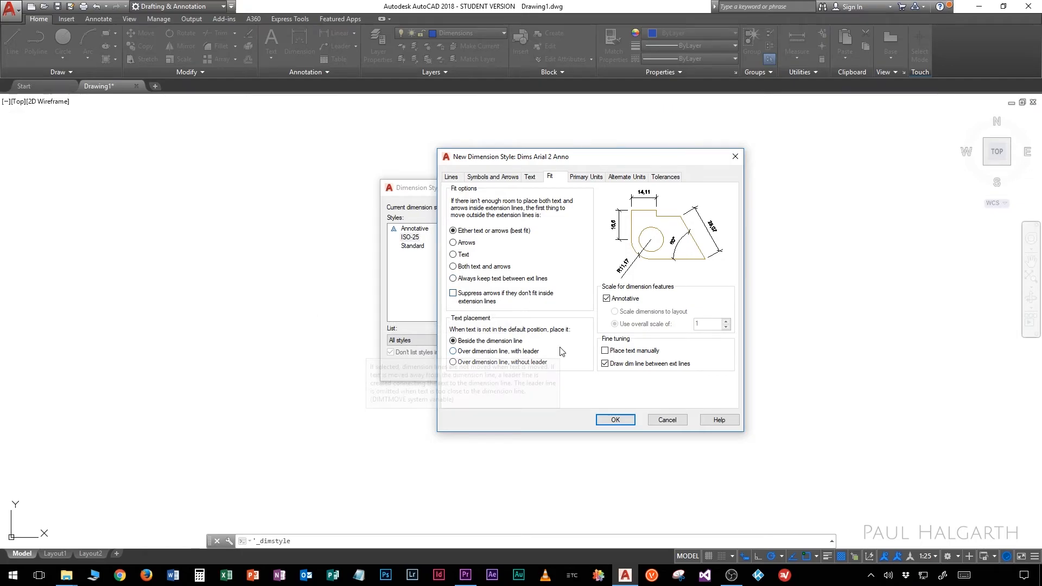
pyautogui.moveTo(562, 352)
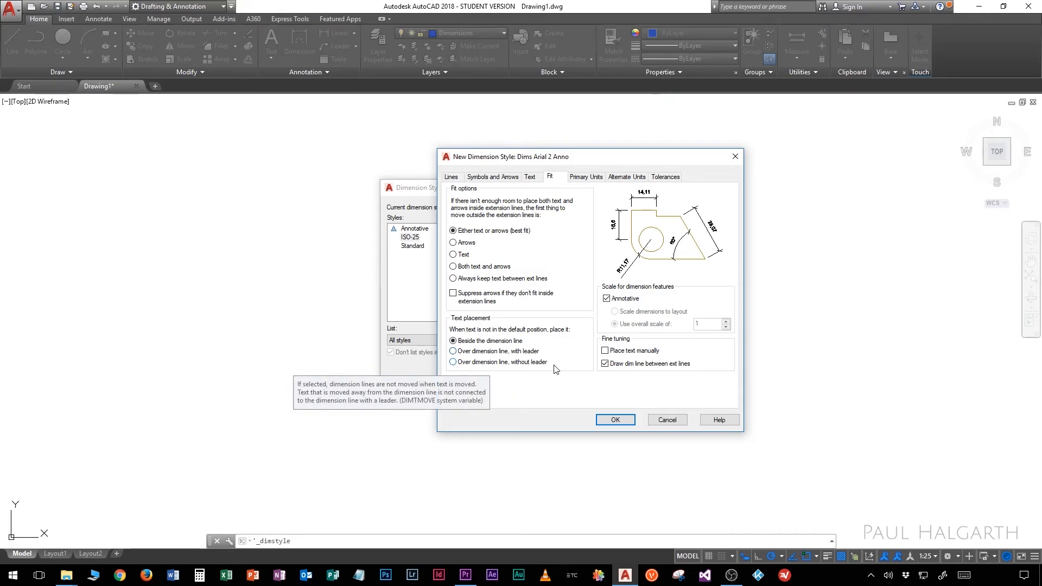
pyautogui.click(586, 178)
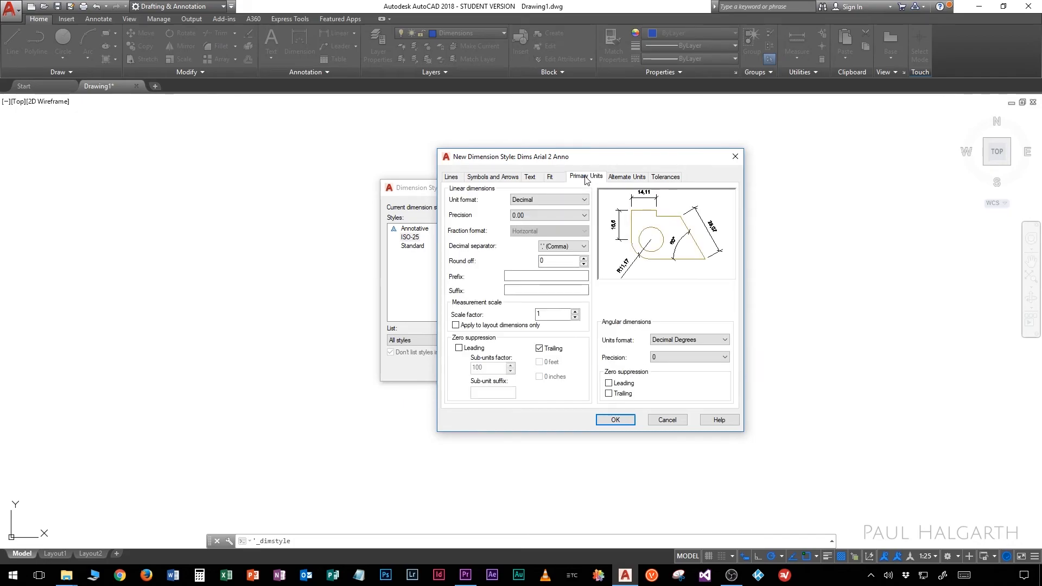
pyautogui.click(548, 215)
pyautogui.click(547, 226)
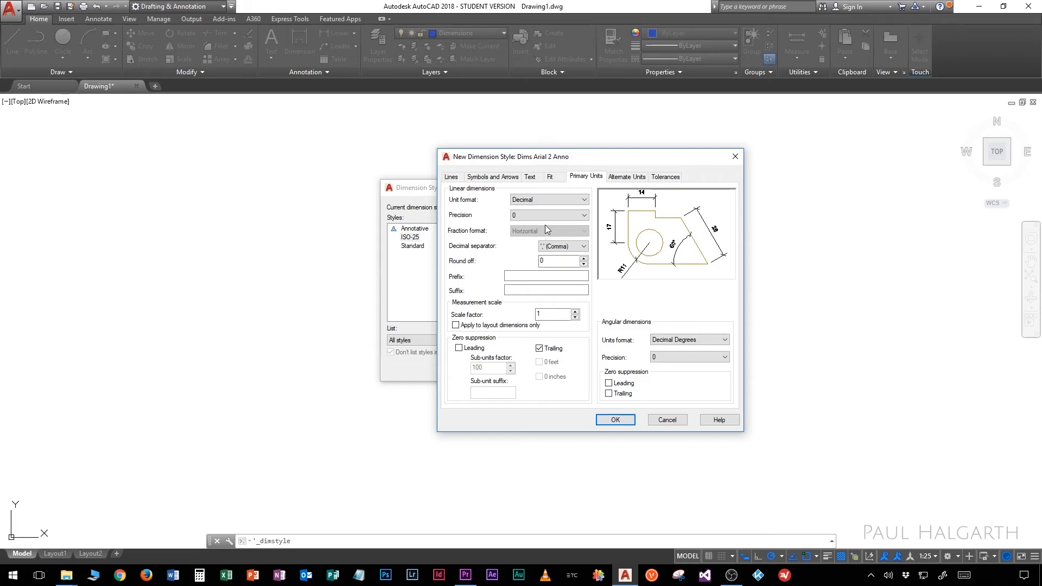
pyautogui.click(564, 246)
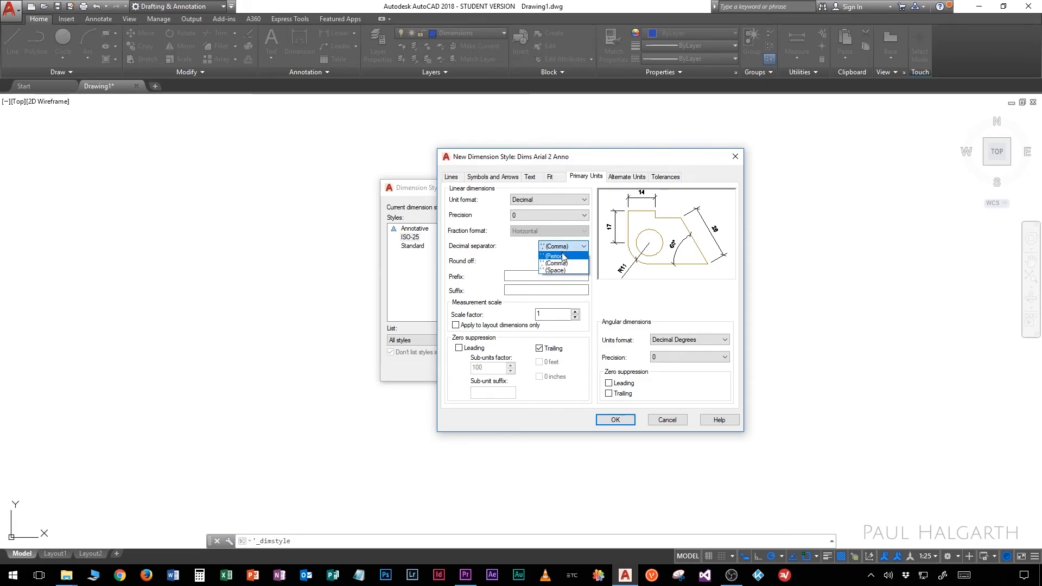
pyautogui.click(563, 257)
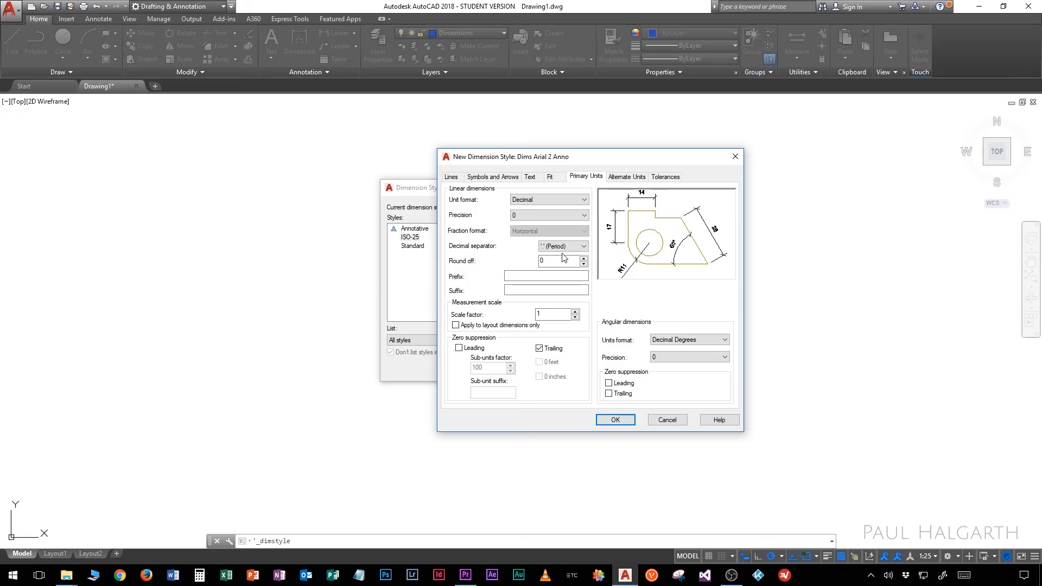
# Save the dimension style without alternate units, make "Dims Arial 2 Anno" current and leave the style manager.
pyautogui.click(625, 176)
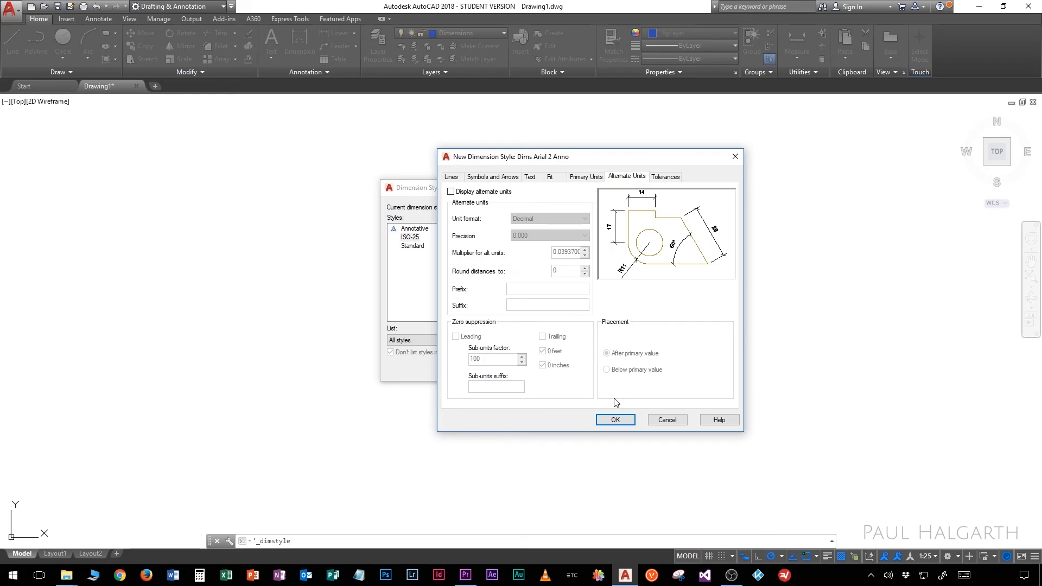
pyautogui.click(617, 419)
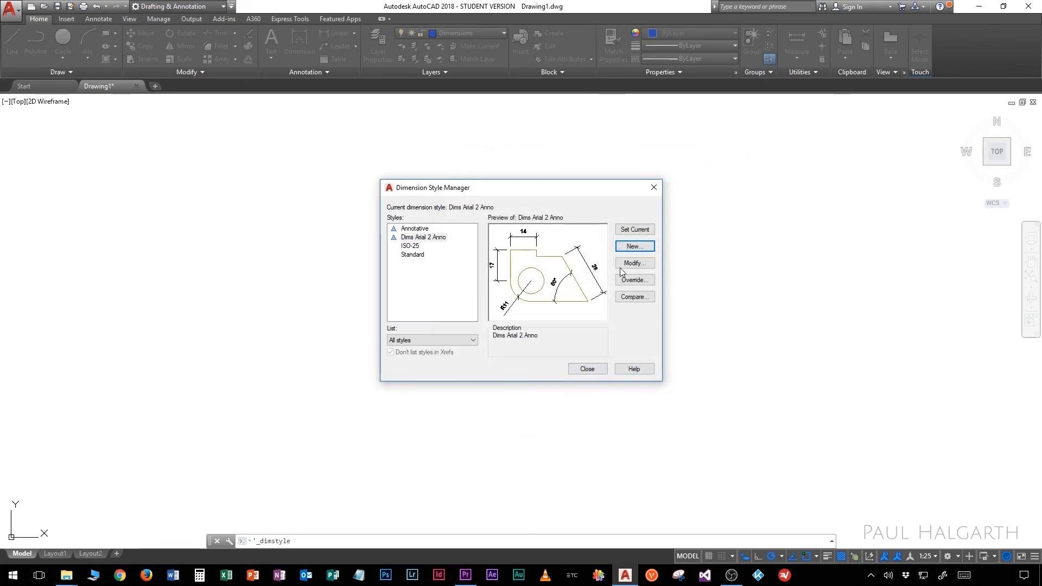
pyautogui.click(634, 229)
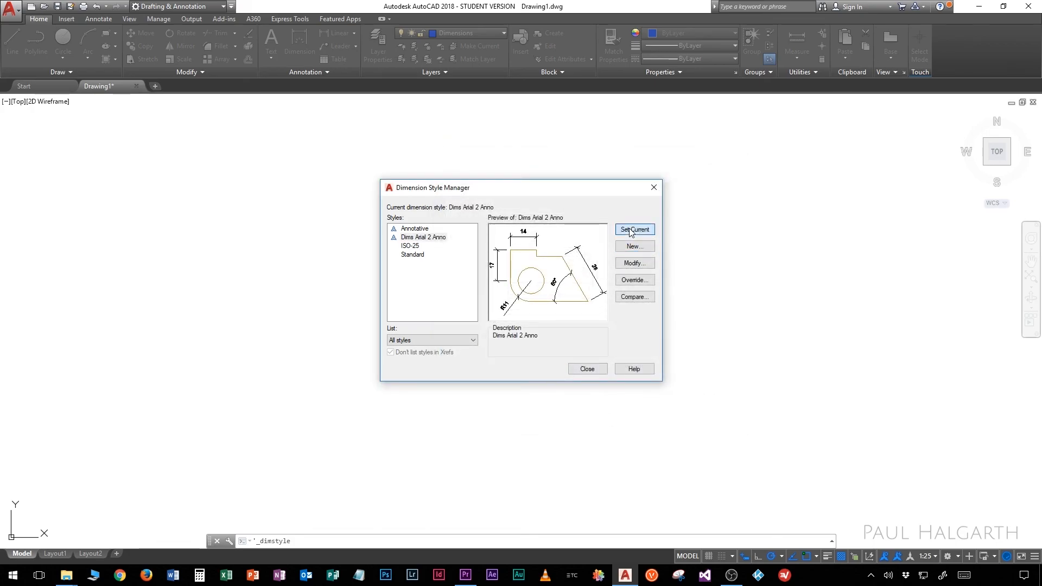
pyautogui.click(586, 370)
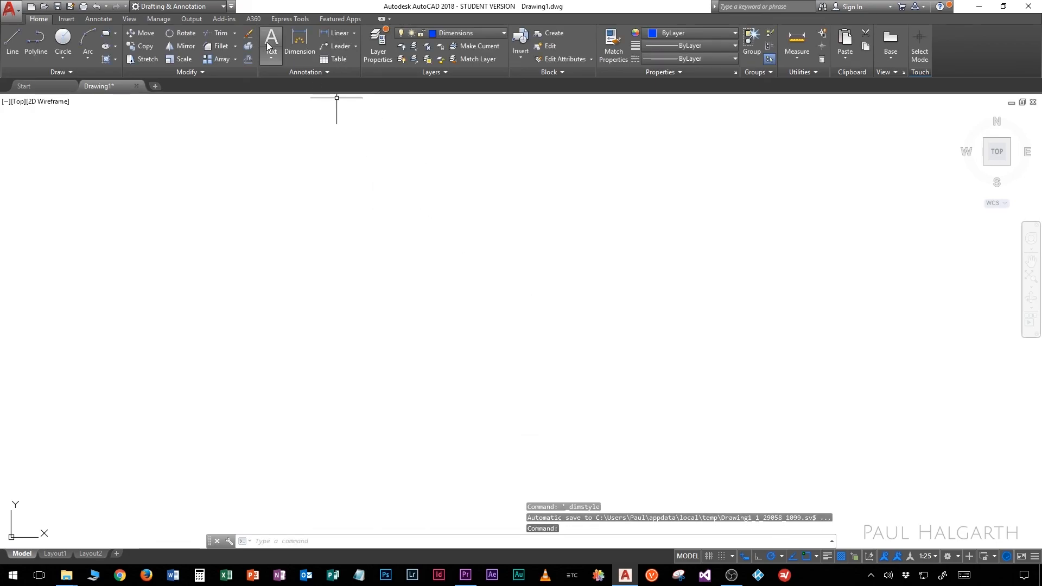
# Place a horizontal dimension about 3736 units long between two free points, with its dimension line above them.
pyautogui.click(295, 39)
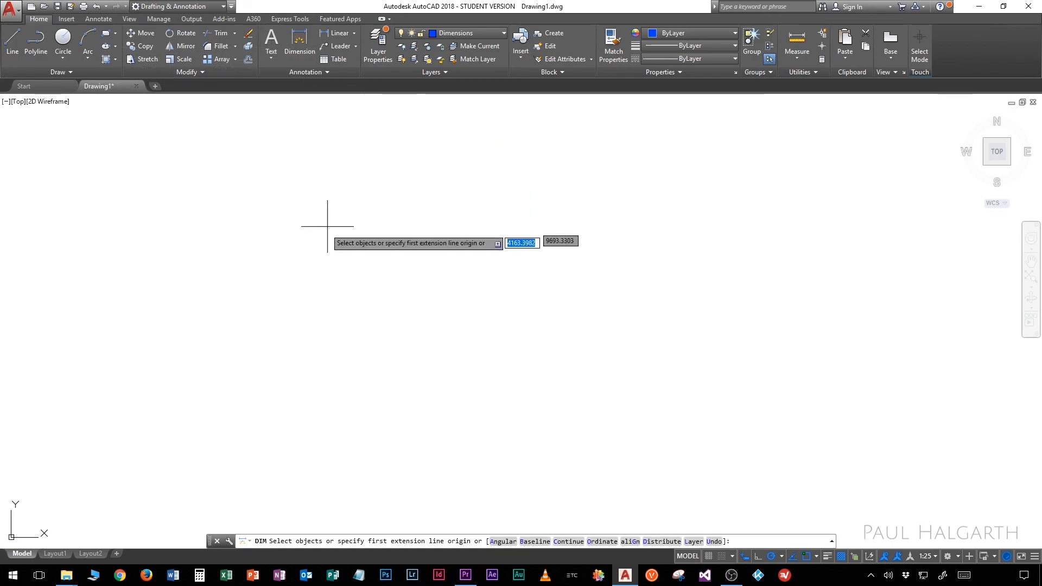
pyautogui.click(293, 244)
pyautogui.click(711, 245)
pyautogui.click(711, 193)
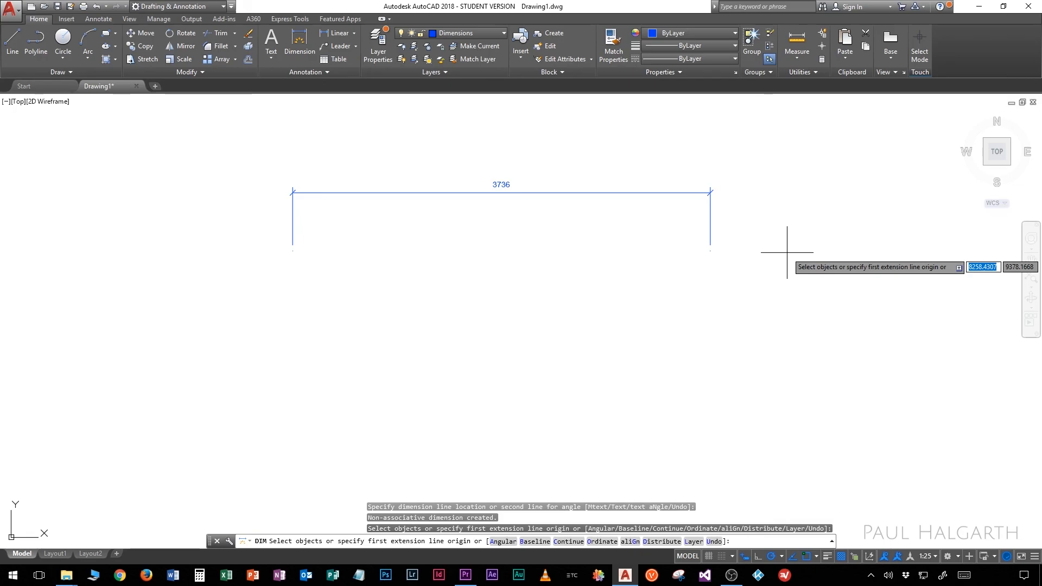